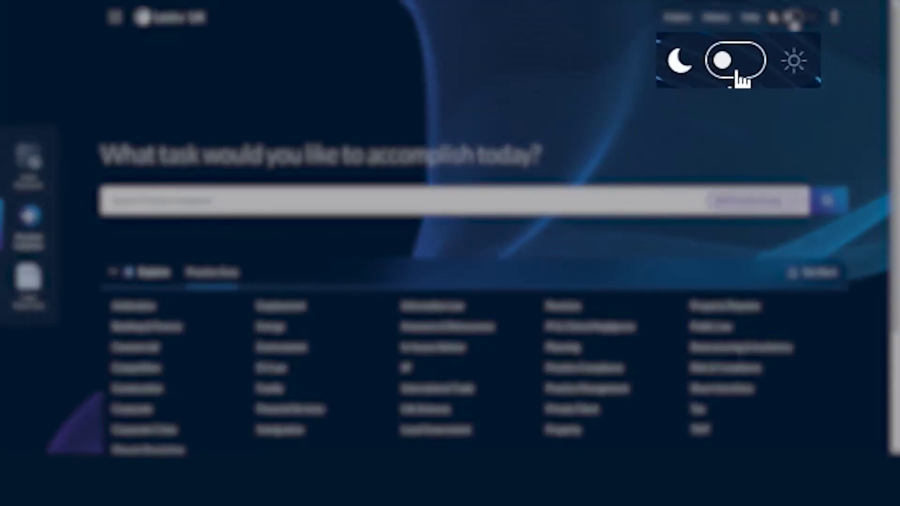
# Switch to the light theme, then open Commercial and expand all its topics and tasks
pyautogui.click(795, 22)
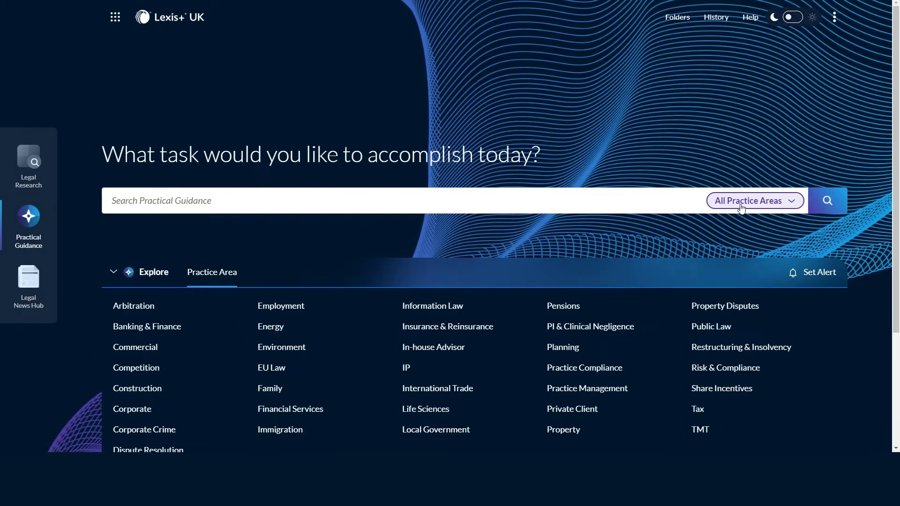
pyautogui.click(742, 203)
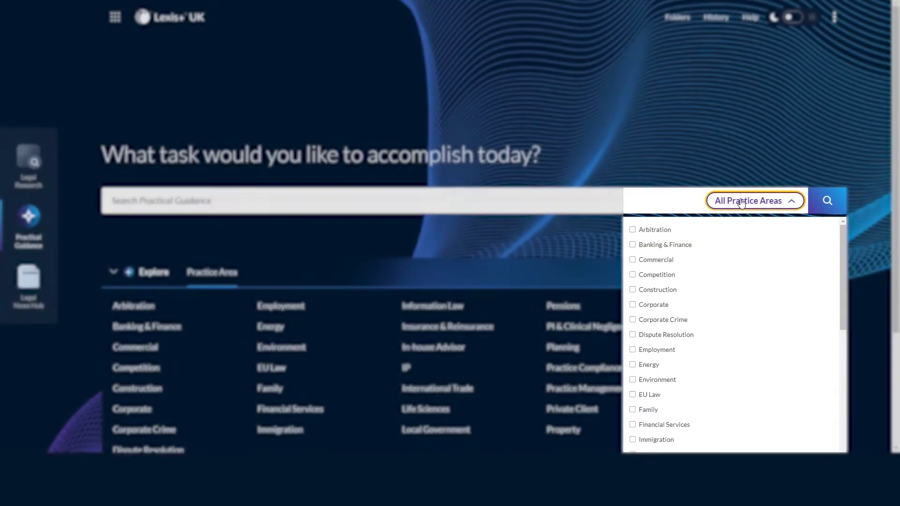
pyautogui.click(742, 203)
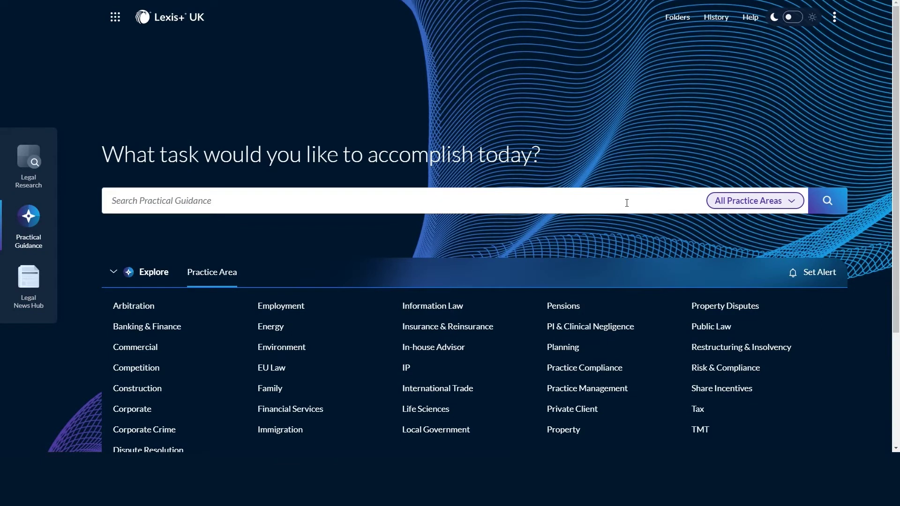
pyautogui.scroll(-2, 626, 203)
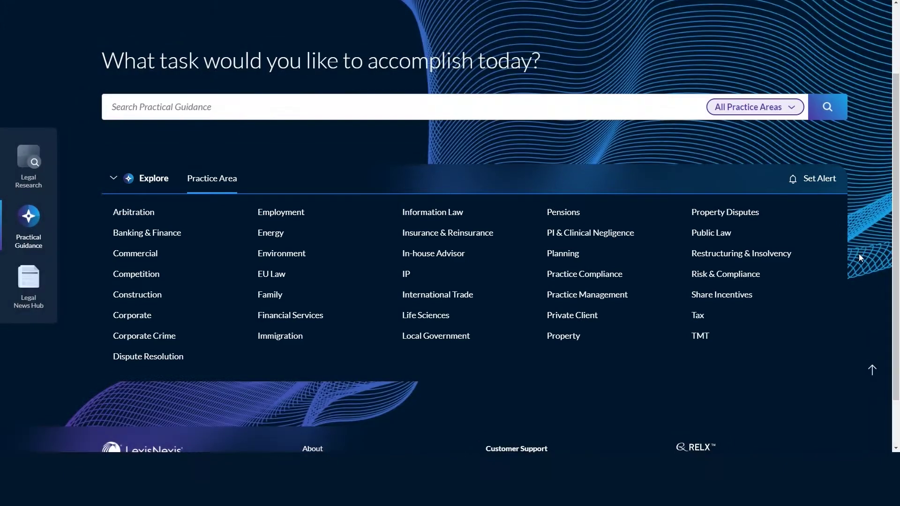
pyautogui.click(146, 259)
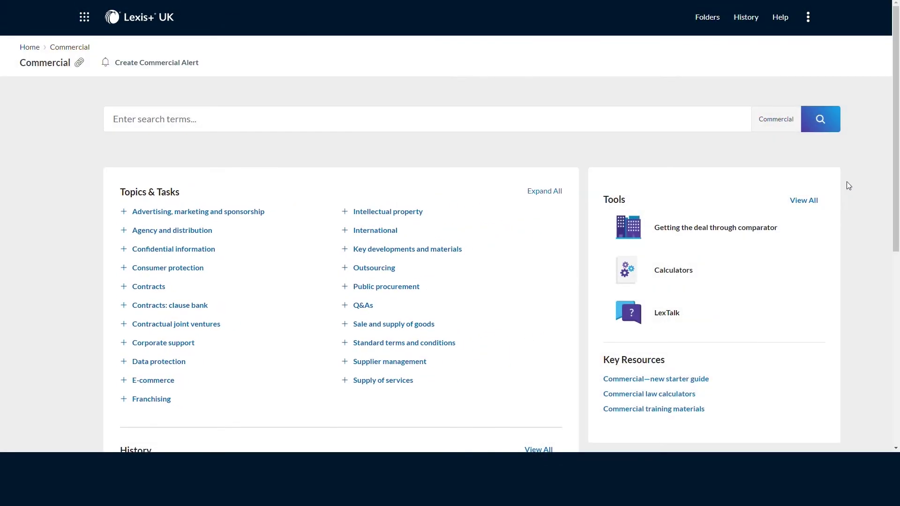
pyautogui.click(556, 191)
pyautogui.scroll(-2, 597, 156)
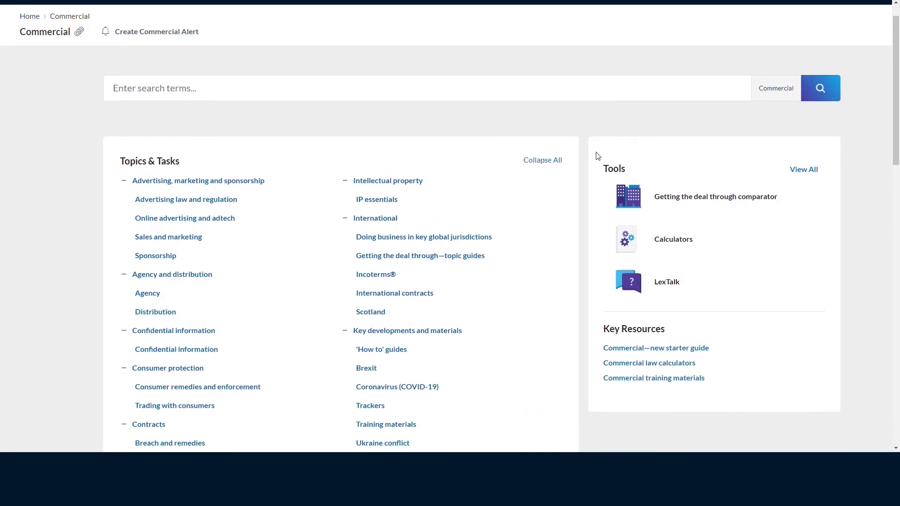
pyautogui.scroll(-1, 597, 156)
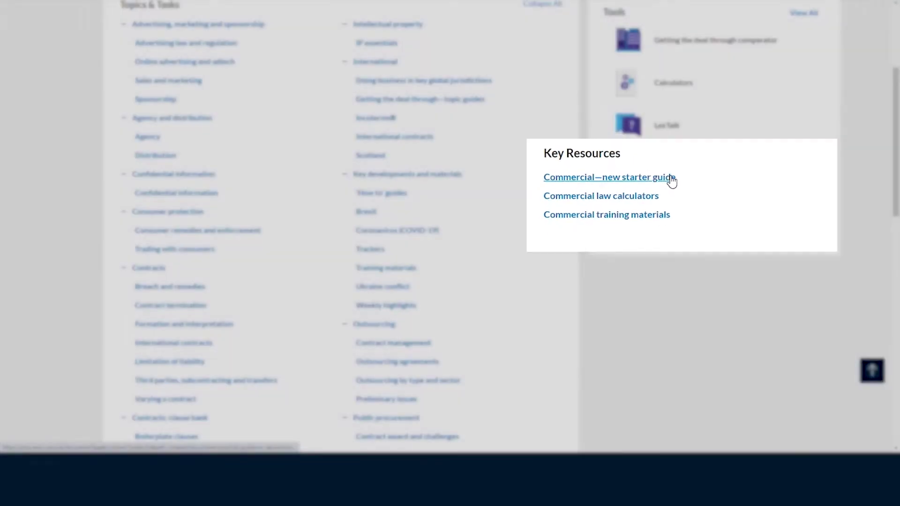
# Open the Commercial—new starter guide from Key Resources
pyautogui.click(672, 179)
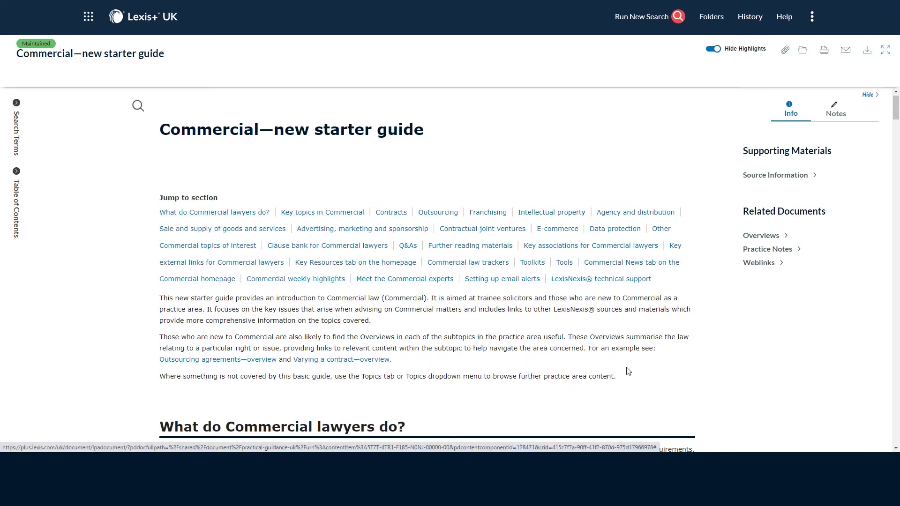
pyautogui.scroll(-1, 629, 368)
pyautogui.scroll(-3, 629, 368)
pyautogui.scroll(-1, 628, 371)
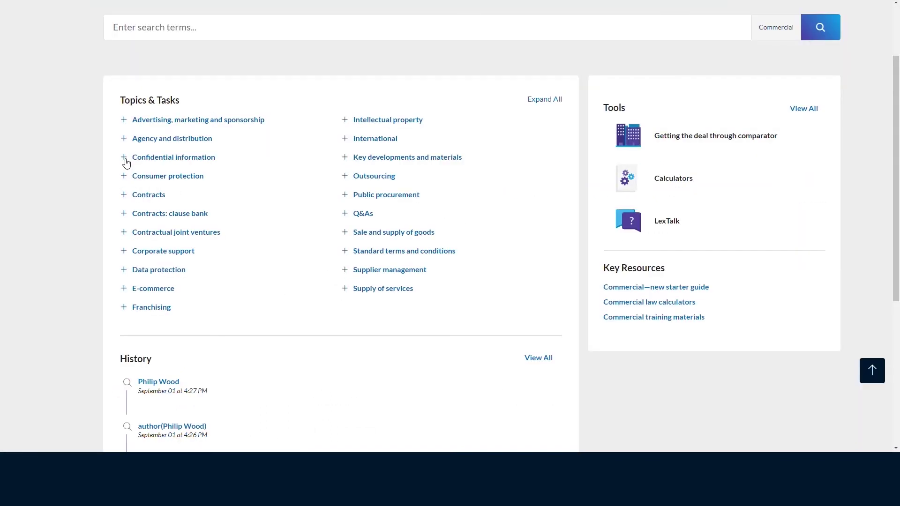
# Open the Confidential information topic page from Commercial's Topics & Tasks
pyautogui.click(125, 158)
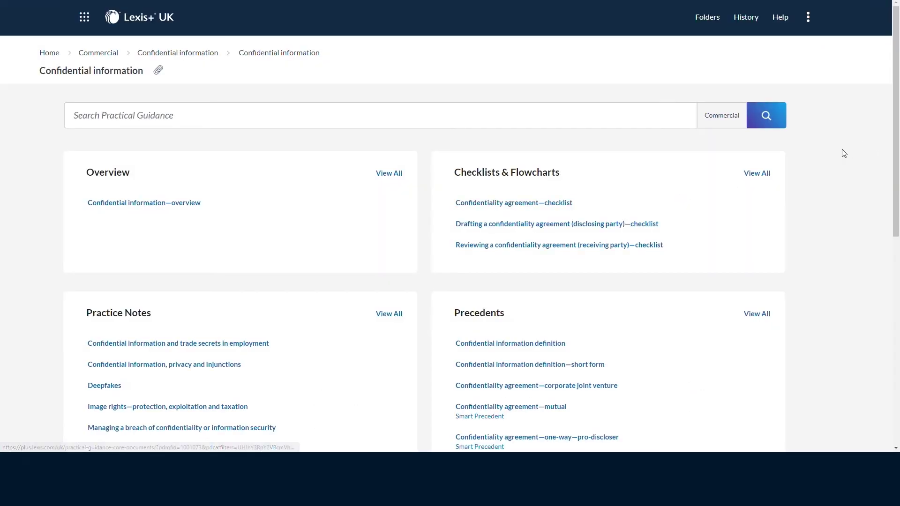
pyautogui.scroll(-1, 845, 154)
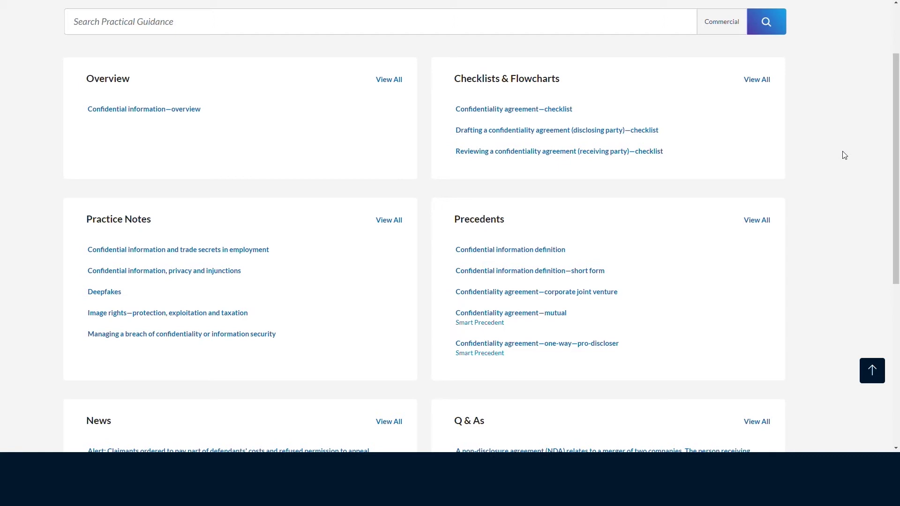
pyautogui.scroll(-4, 837, 127)
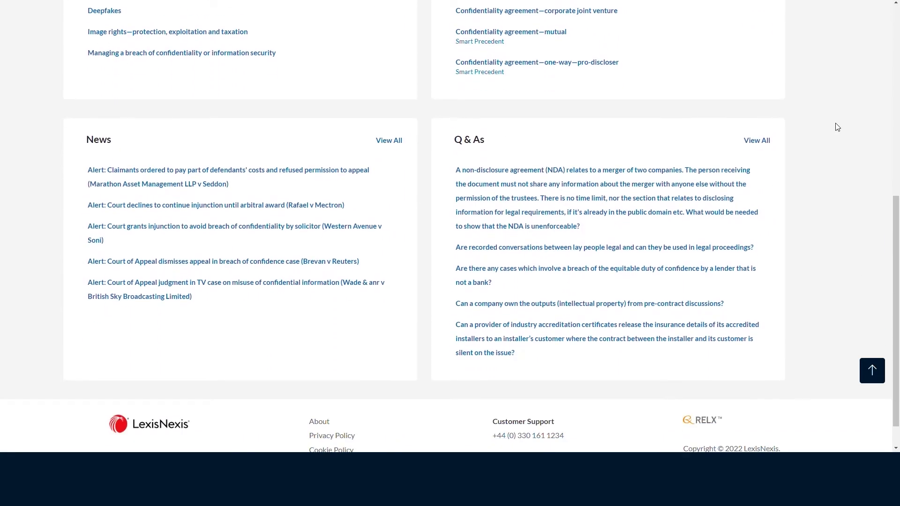
pyautogui.scroll(4, 837, 126)
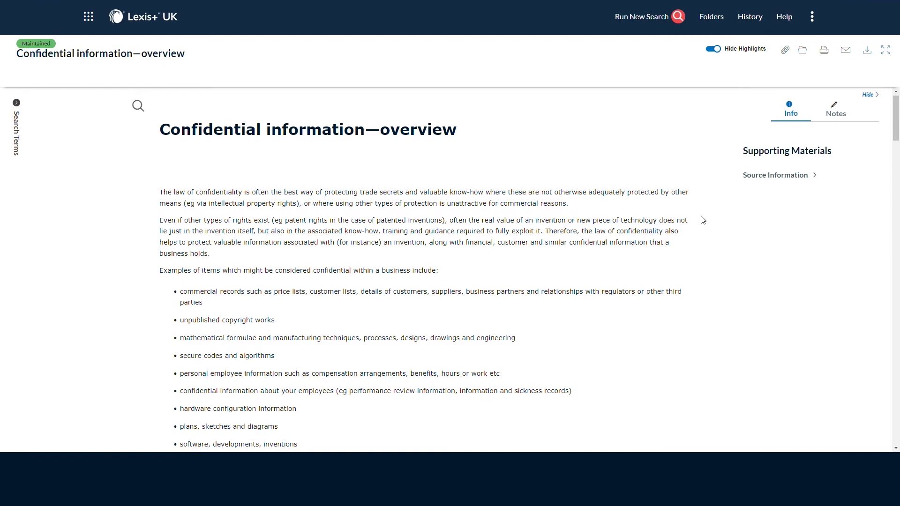
pyautogui.scroll(-2, 701, 220)
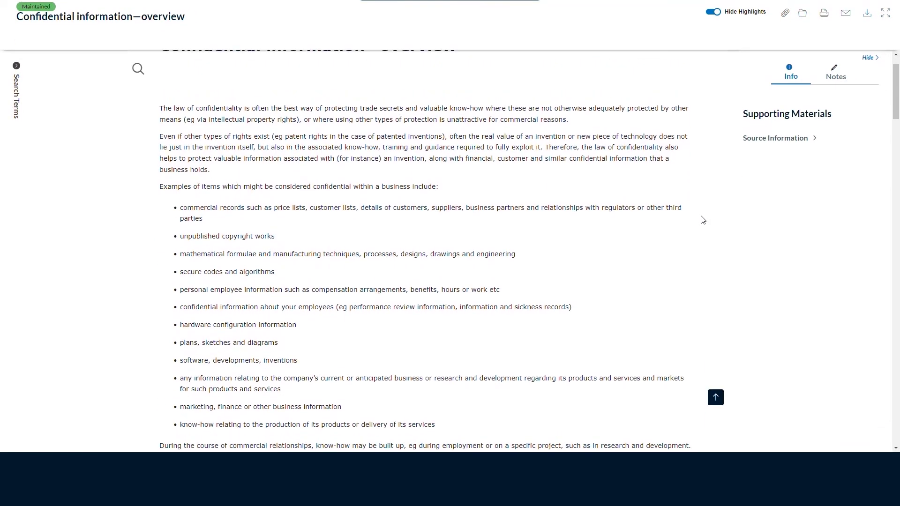
pyautogui.scroll(-3, 702, 220)
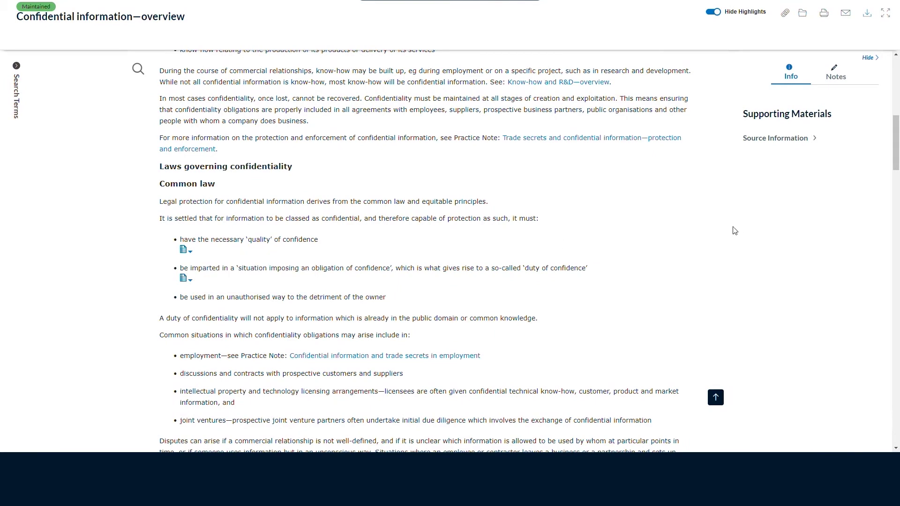
pyautogui.scroll(-3, 407, 245)
pyautogui.scroll(-4, 434, 262)
pyautogui.scroll(-3, 433, 262)
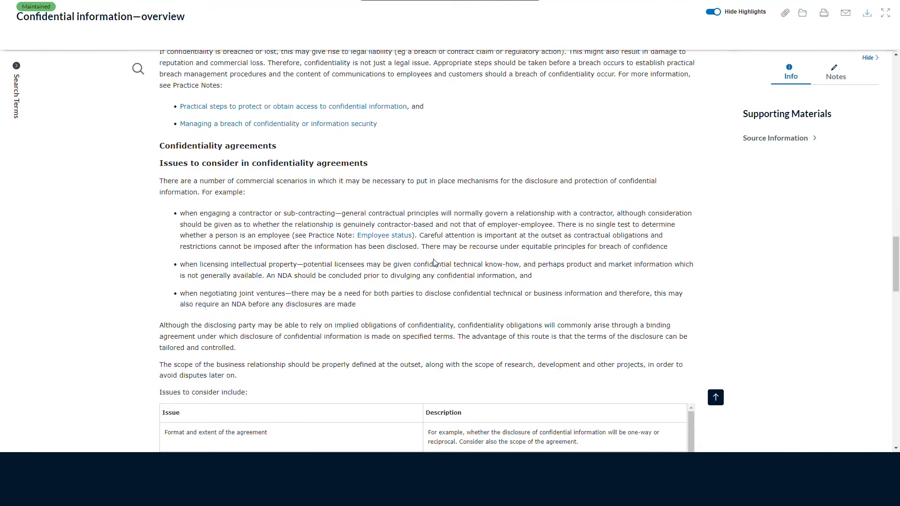
pyautogui.scroll(-3, 433, 261)
pyautogui.scroll(-5, 434, 262)
pyautogui.scroll(-4, 433, 262)
pyautogui.scroll(-4, 433, 262)
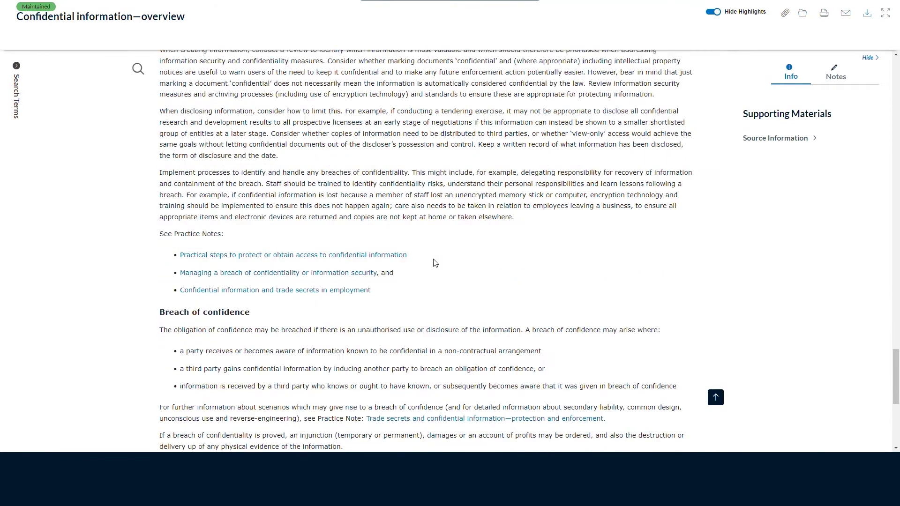
pyautogui.scroll(-3, 434, 259)
pyautogui.scroll(3, 434, 259)
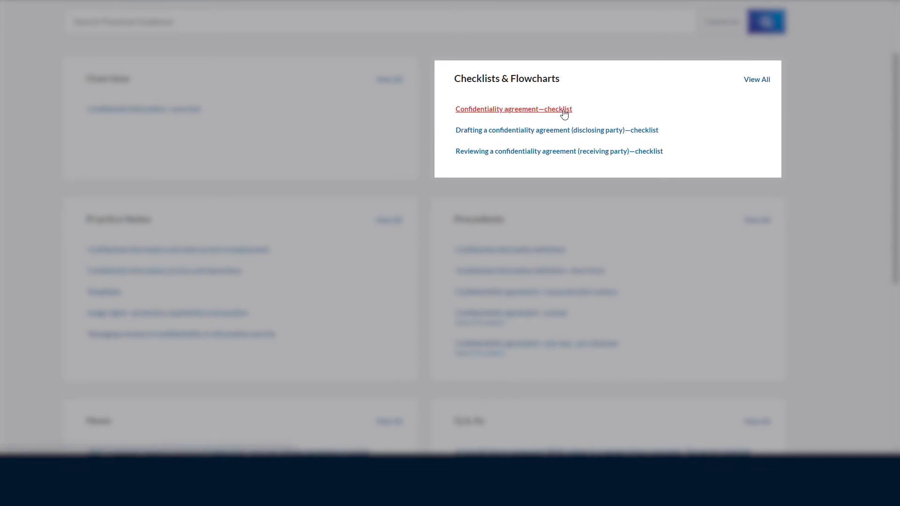
# Open the Confidentiality agreement—checklist, then its related Overviews documents
pyautogui.click(563, 111)
pyautogui.scroll(-2, 709, 193)
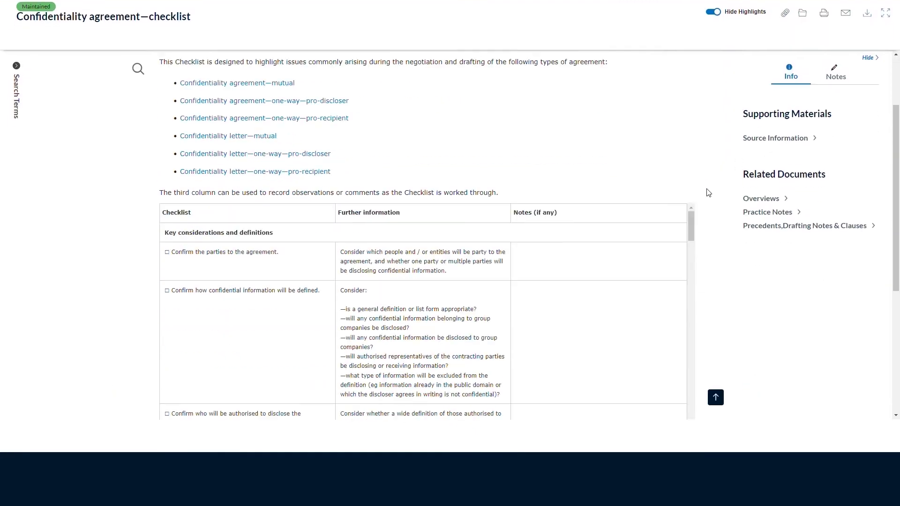
pyautogui.scroll(-2, 708, 193)
pyautogui.click(747, 203)
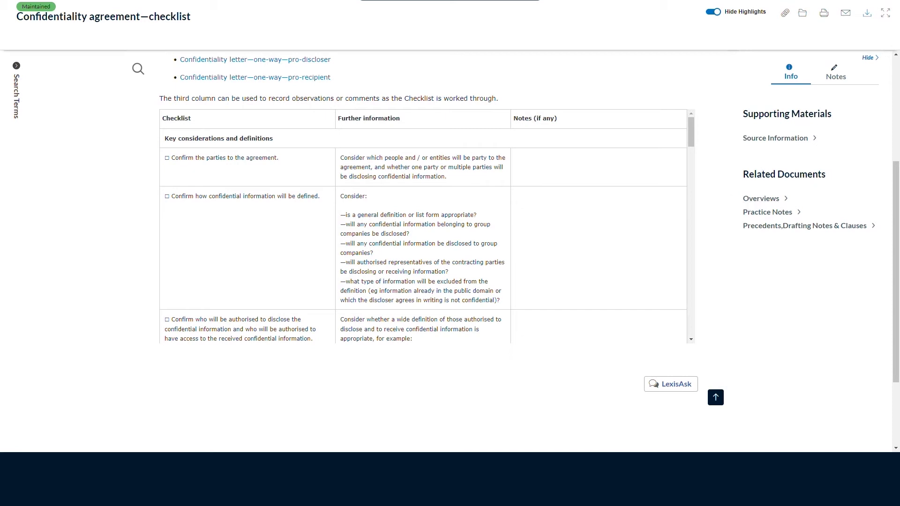
pyautogui.scroll(-2, 326, 204)
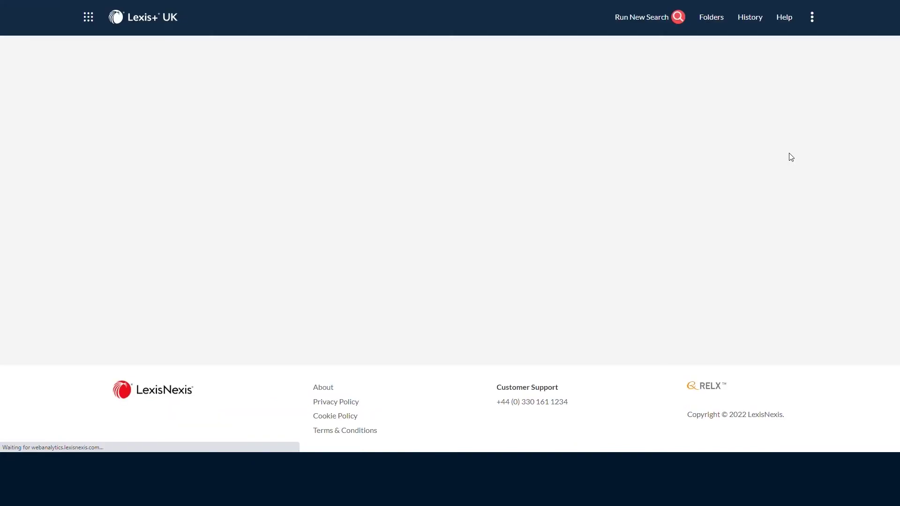
pyautogui.scroll(-3, 722, 188)
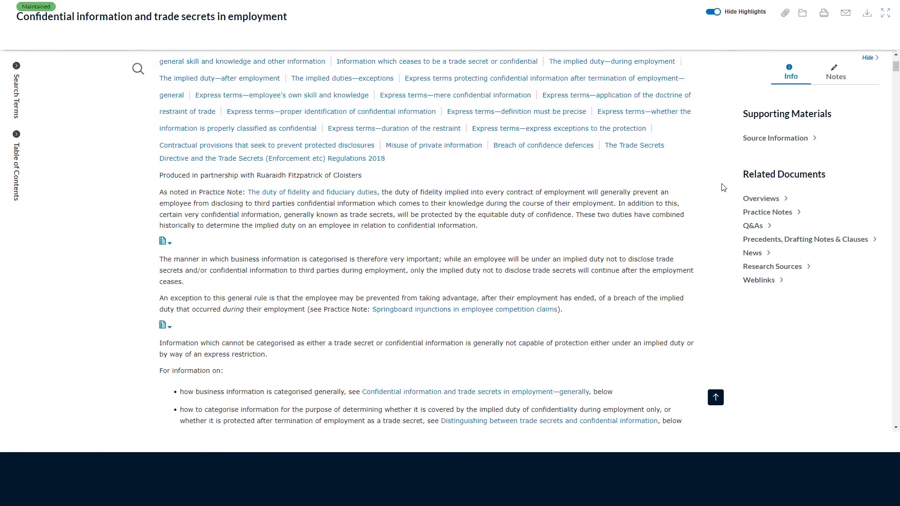
# Show the cases cited in the trade secrets in employment practice note
pyautogui.click(165, 234)
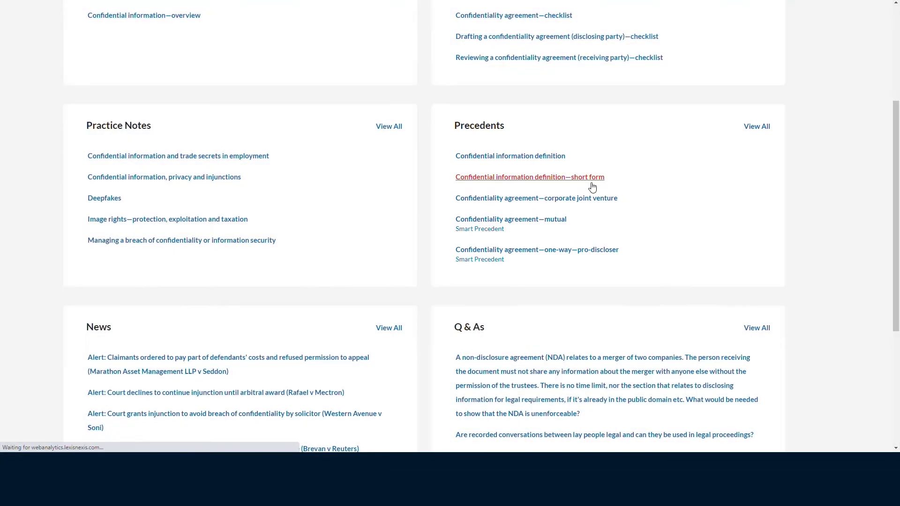
# Open the Confidentiality agreement—corporate joint venture precedent from the Precedents box
pyautogui.click(595, 177)
pyautogui.scroll(-5, 707, 195)
pyautogui.scroll(-5, 709, 195)
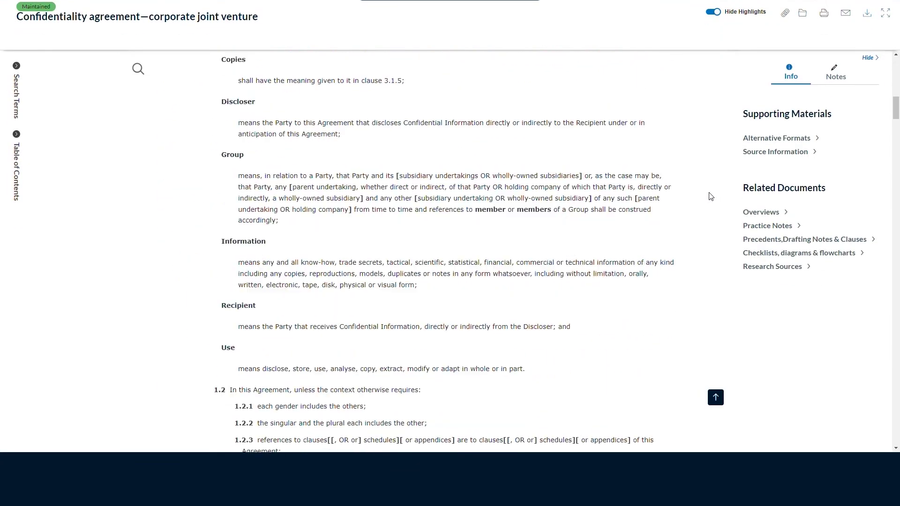
pyautogui.scroll(-4, 710, 195)
pyautogui.moveTo(896, 130); pyautogui.dragTo(898, 314)
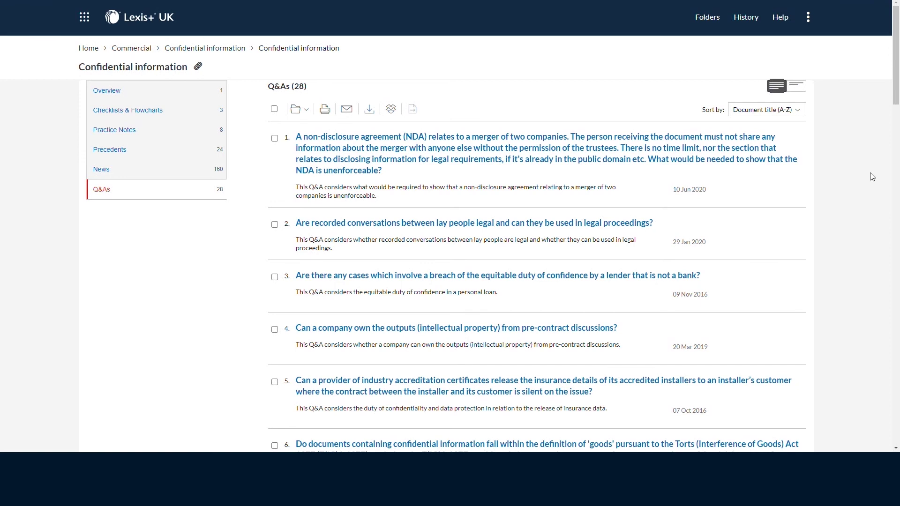
pyautogui.click(794, 113)
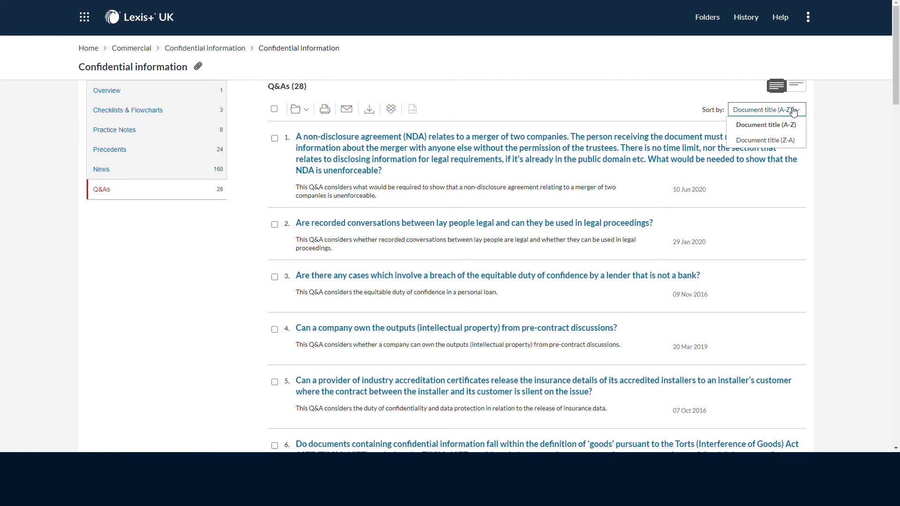
pyautogui.click(839, 120)
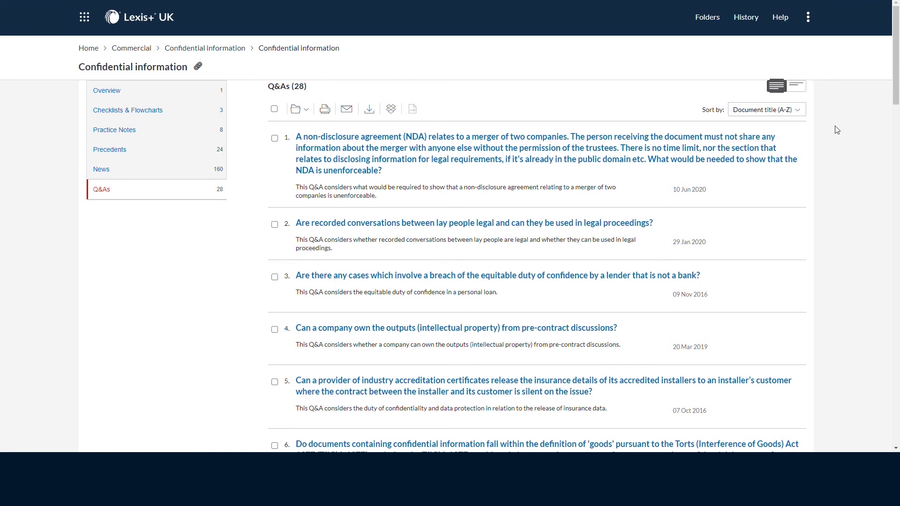
pyautogui.scroll(-2, 837, 131)
pyautogui.scroll(-3, 837, 131)
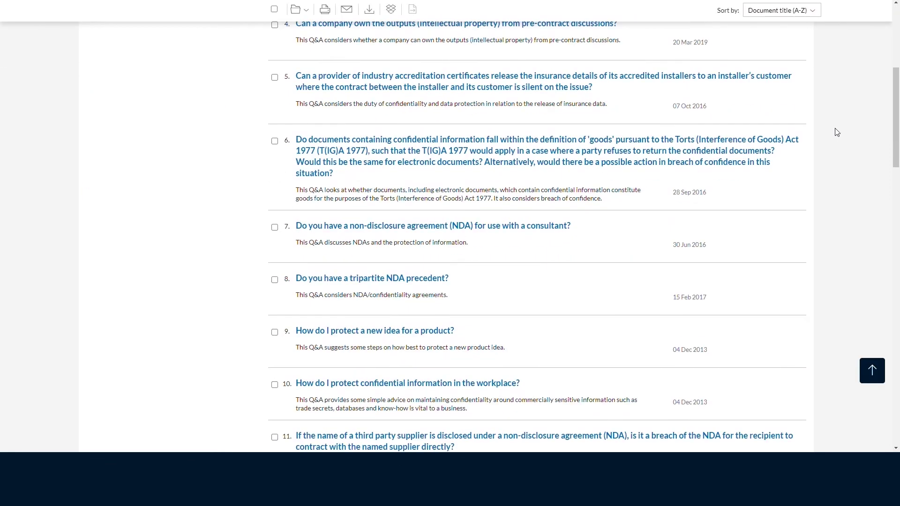
pyautogui.scroll(-2, 837, 132)
pyautogui.scroll(-2, 837, 132)
pyautogui.scroll(-1, 837, 132)
pyautogui.scroll(3, 835, 131)
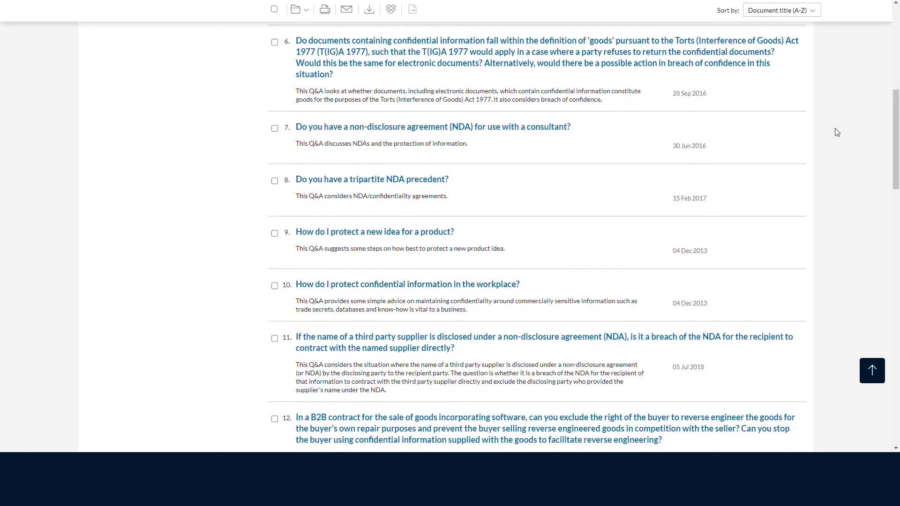